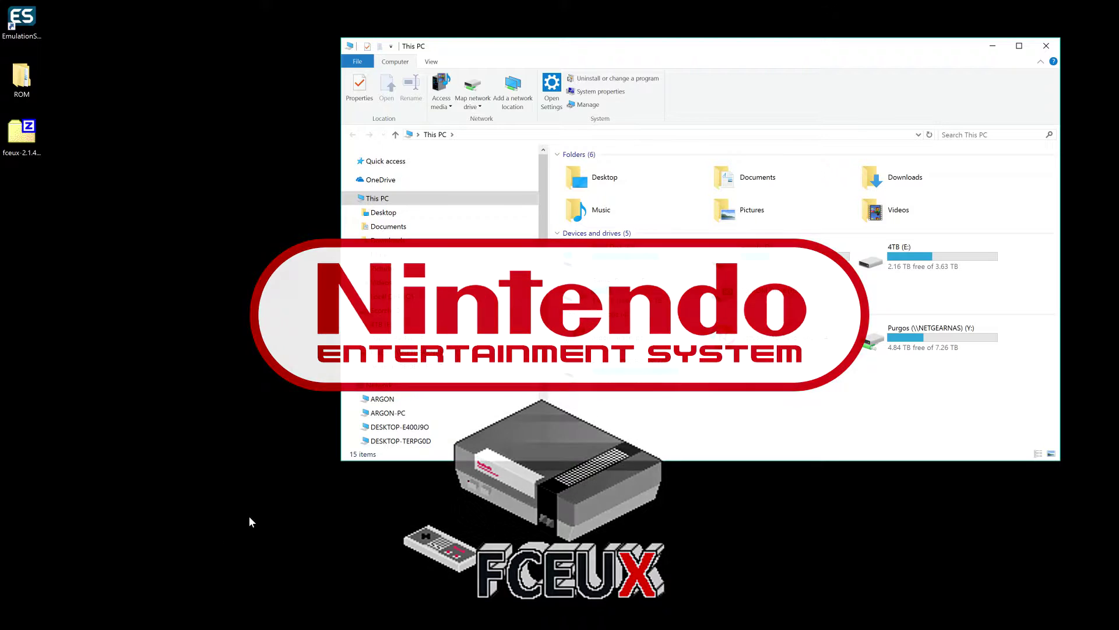
Open the .emulationstation folder inside the droid user folder on Local Disk (C:)
left_click(389, 296)
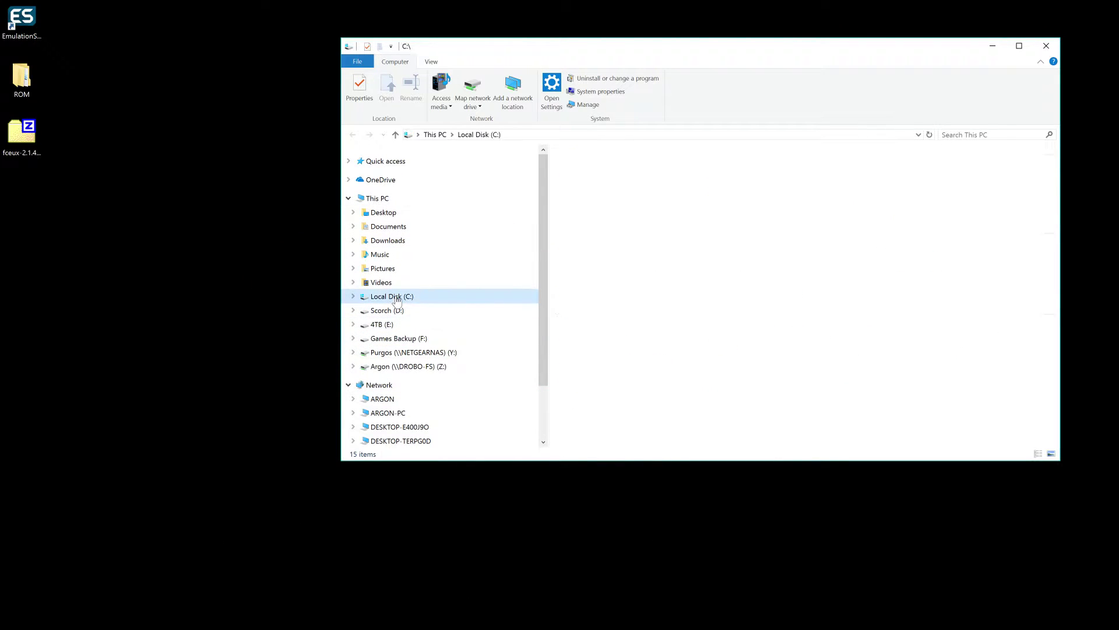
double_click(580, 219)
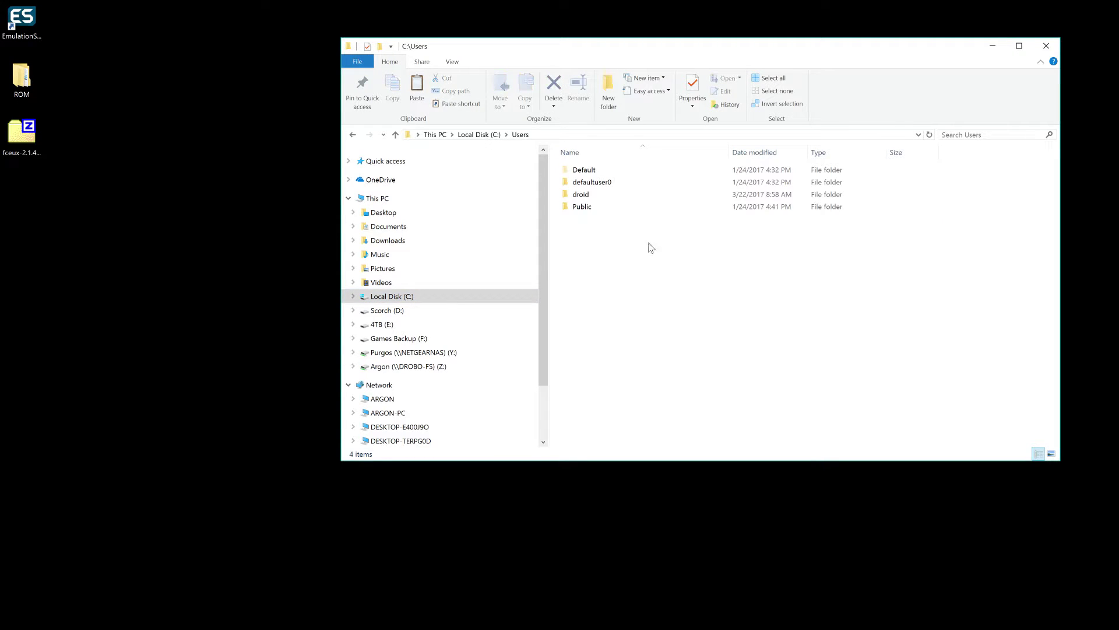
double_click(586, 194)
double_click(600, 175)
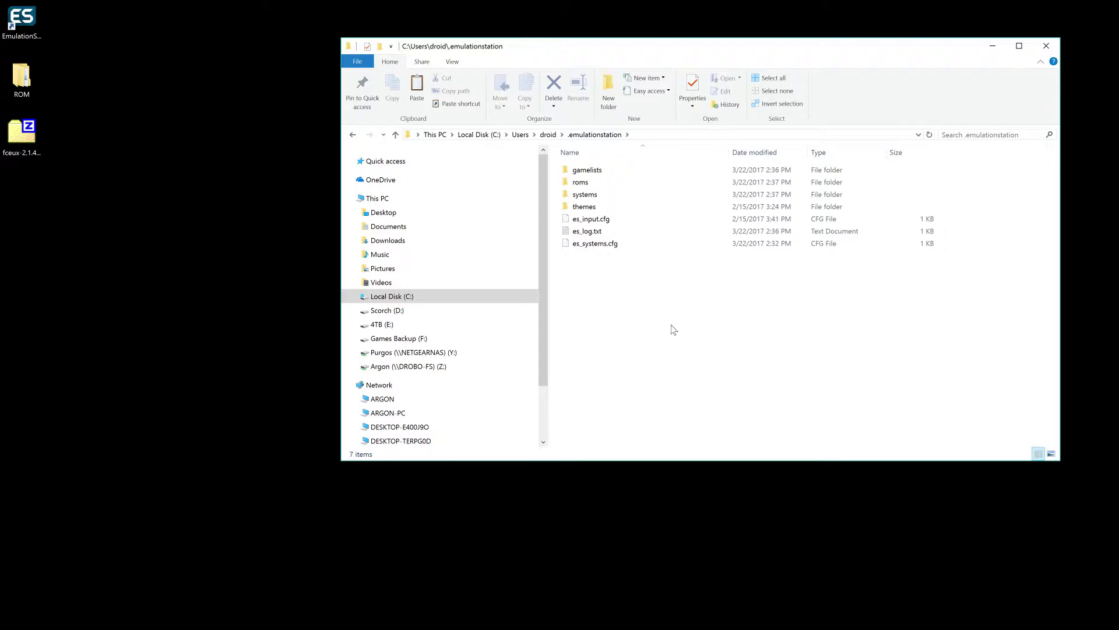
Check the FCEUX archive on the desktop and the contents of the desktop's ROM folder
left_click(40, 149)
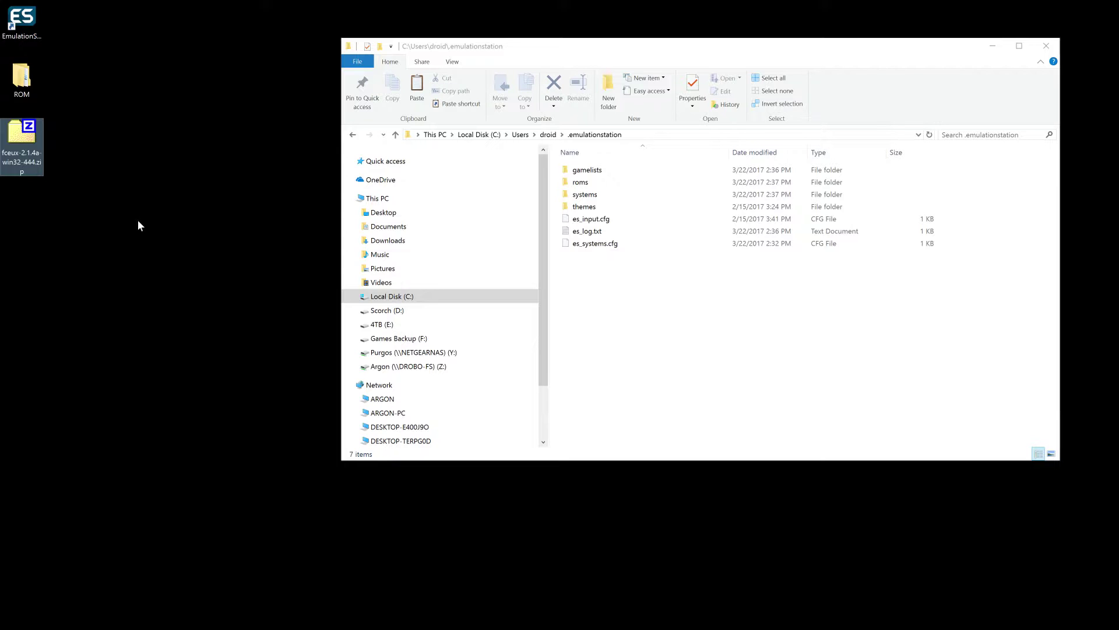
double_click(24, 79)
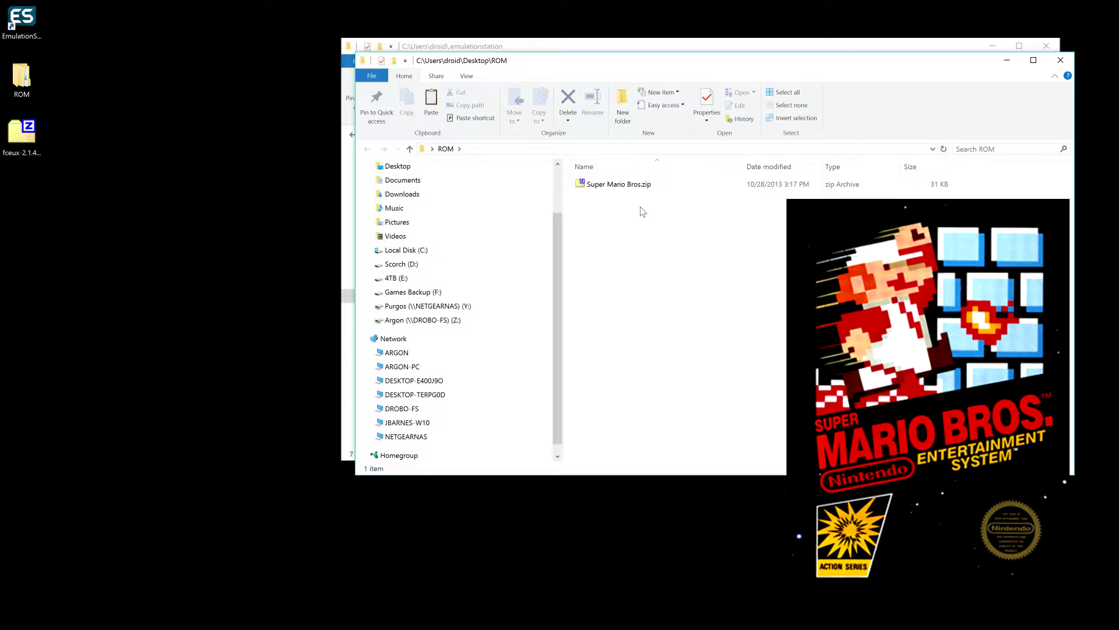
left_click(1060, 60)
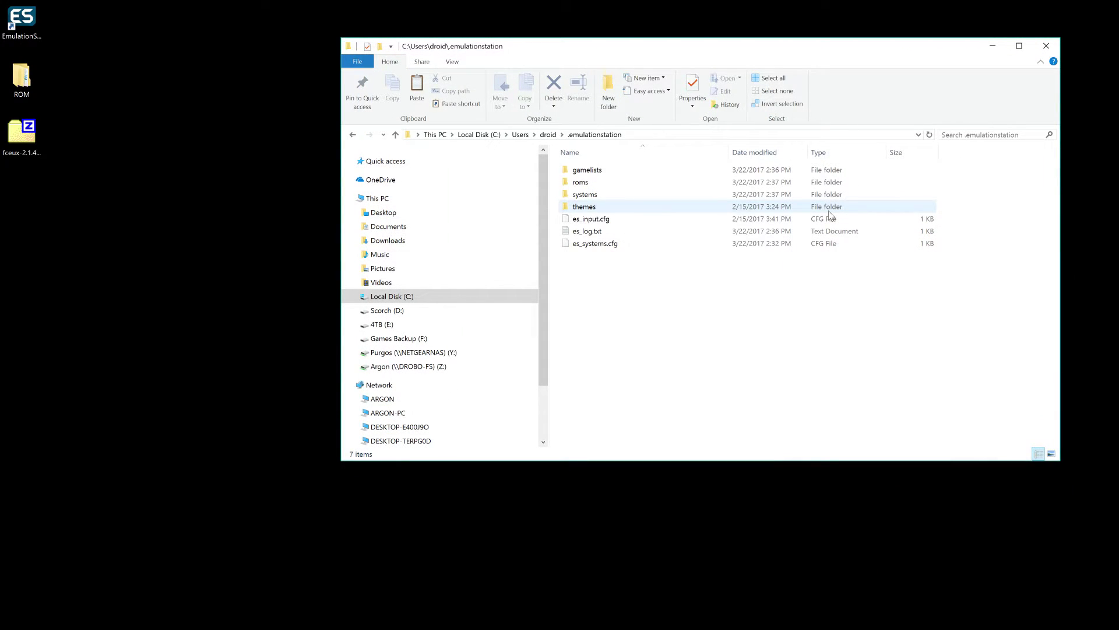
Delete the gamelists folder from the .emulationstation folder
left_click(611, 170)
key("Delete")
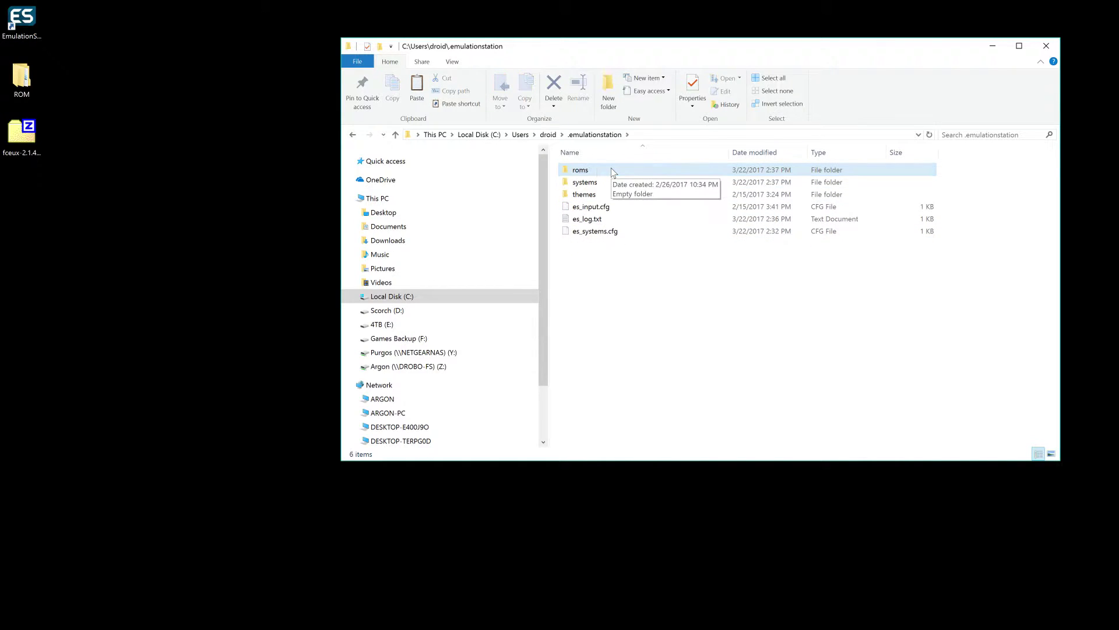
Create a new folder named nes inside the roms folder
double_click(613, 172)
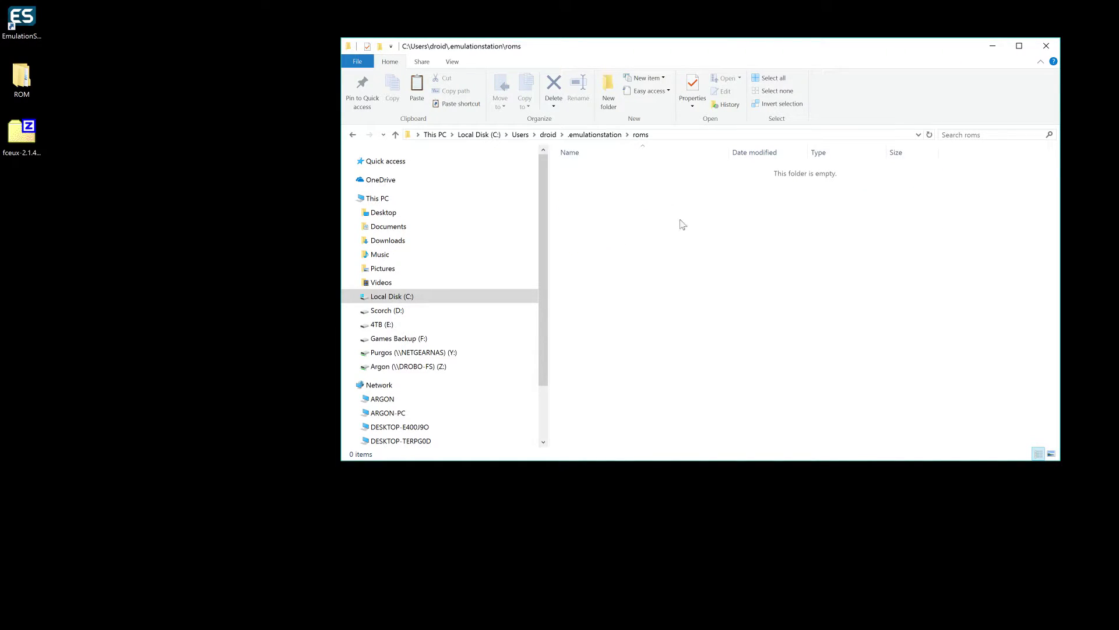
right_click(601, 239)
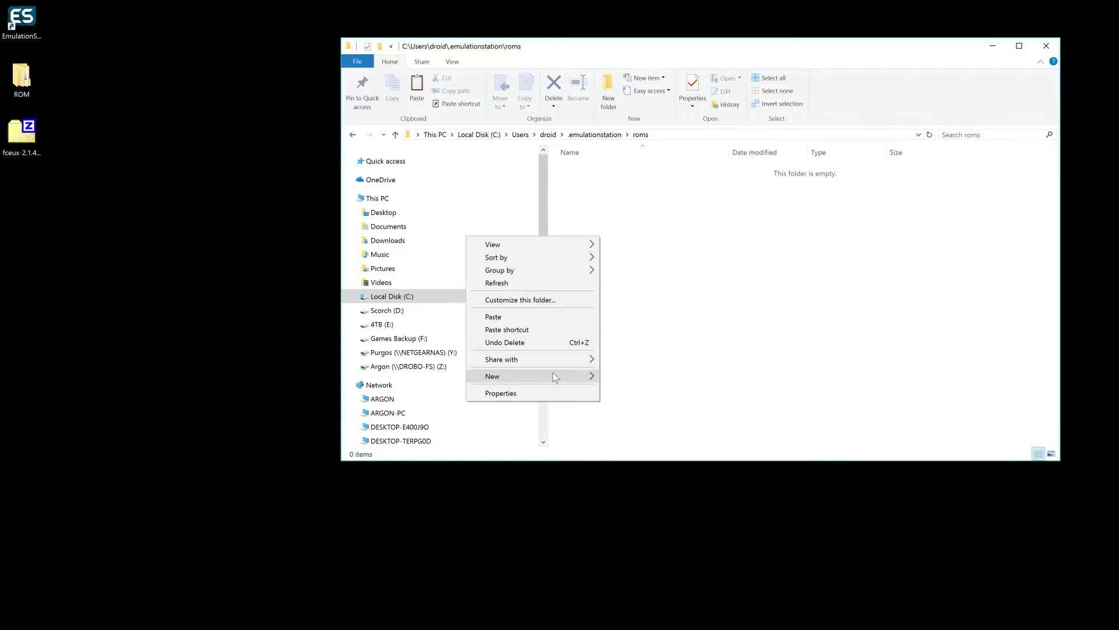
mouse_move(553, 373)
left_click(377, 376)
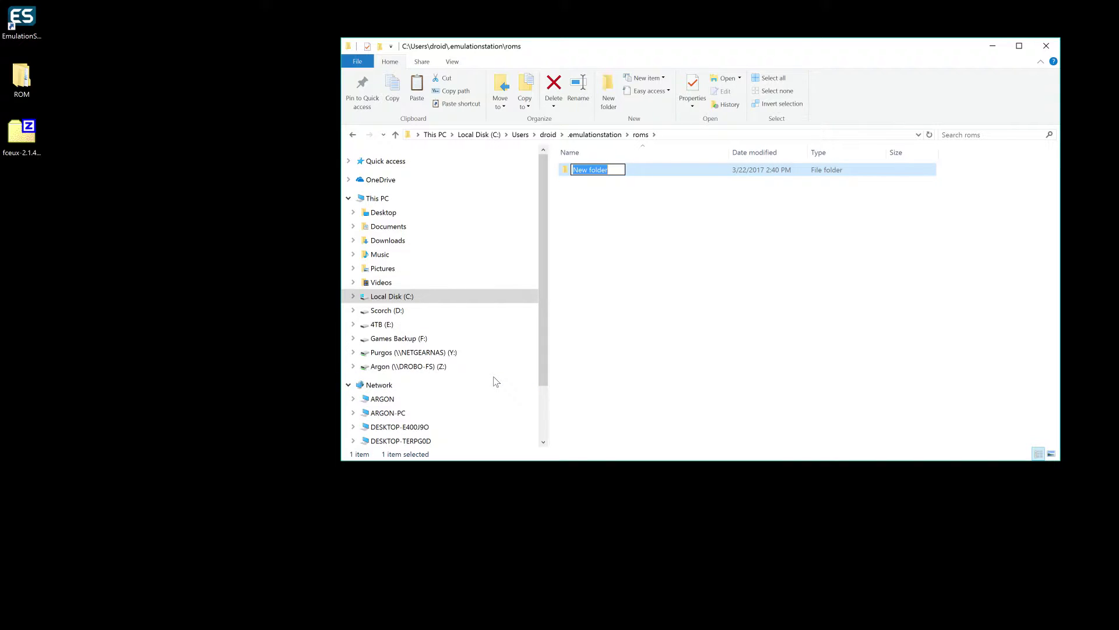
type("nes")
key("Return")
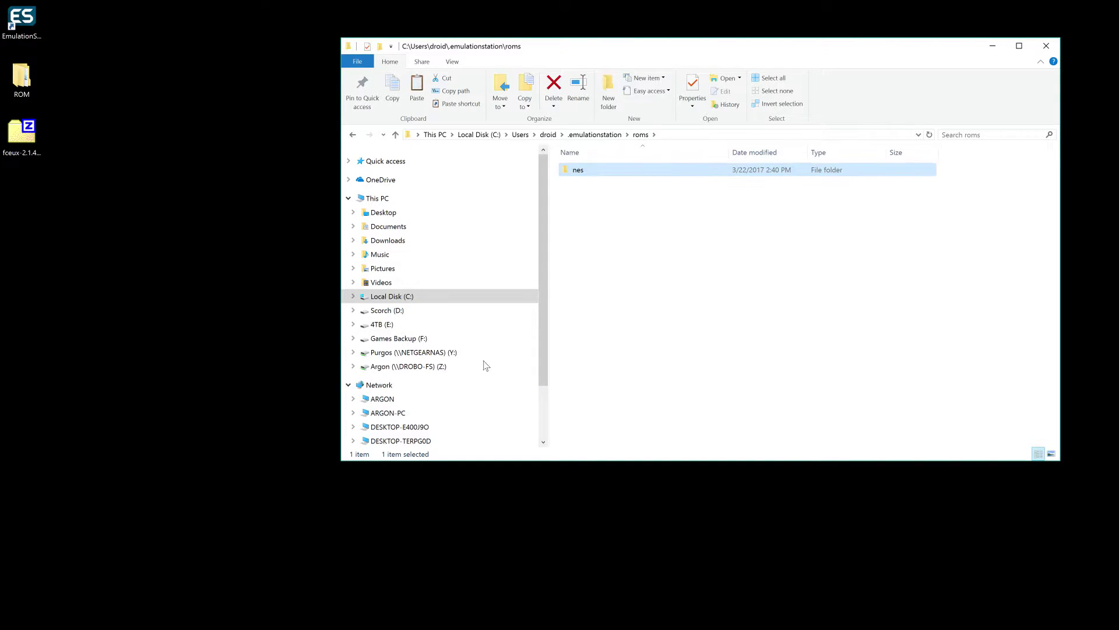
Copy Super Mario Bros.zip from the desktop's ROM folder into roms\nes and close the ROM window
double_click(586, 169)
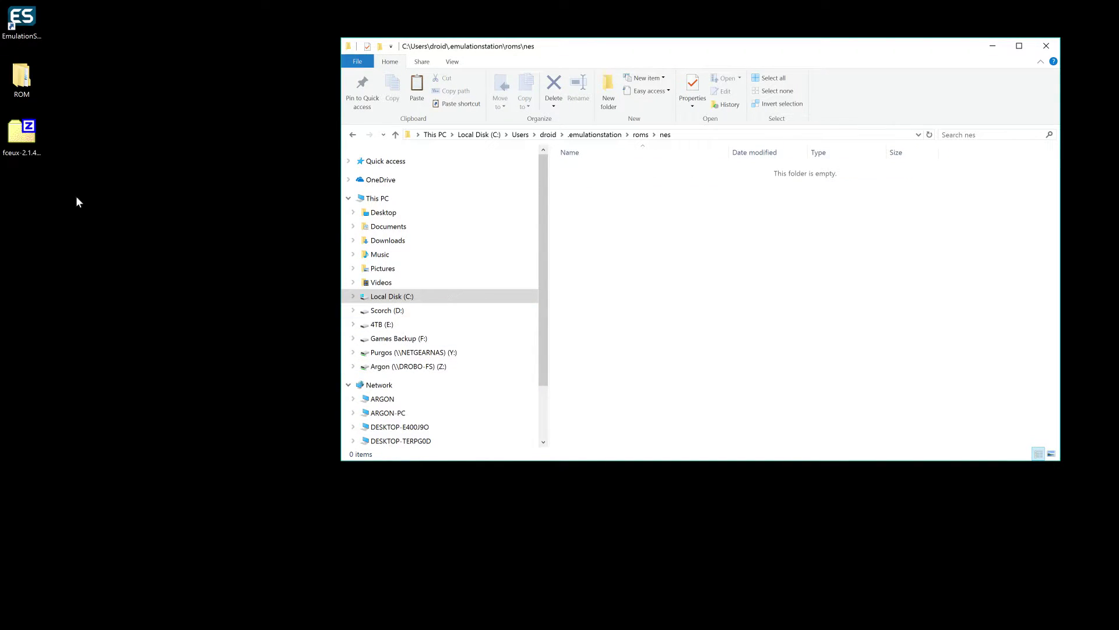
double_click(34, 80)
left_click_drag(660, 78, 380, 202)
left_click(354, 324)
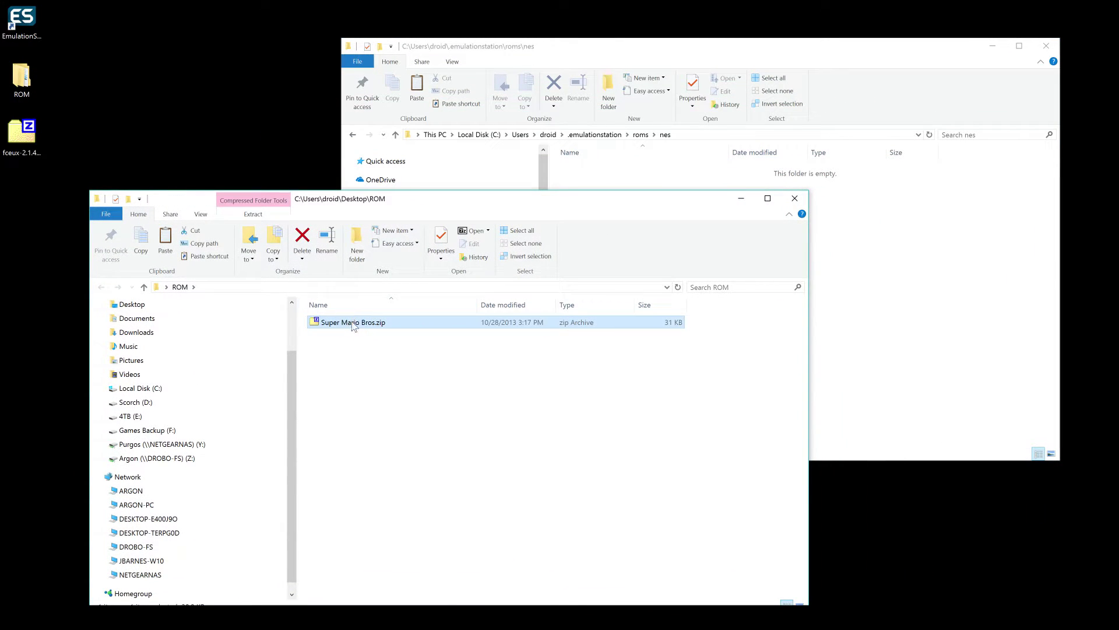
left_click(825, 325)
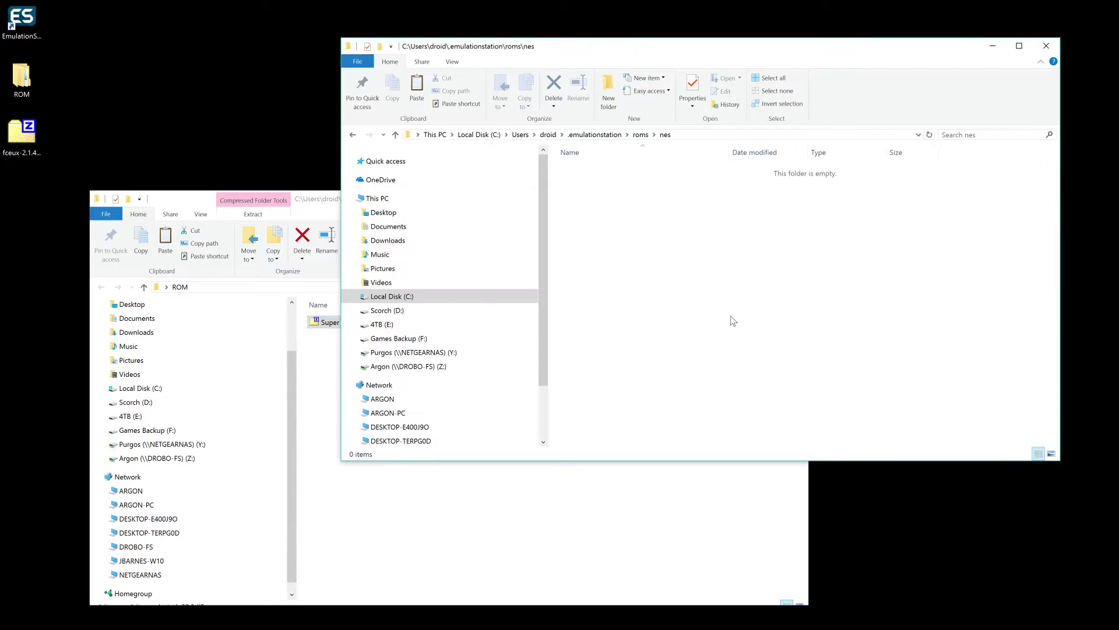
key("ctrl+v")
left_click(632, 470)
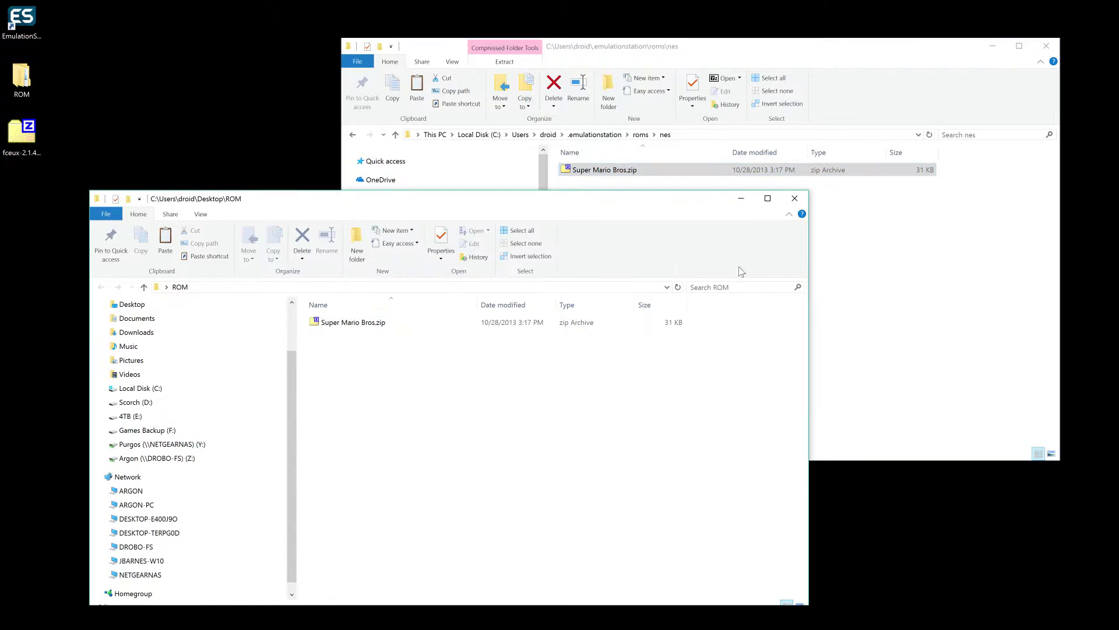
left_click(792, 201)
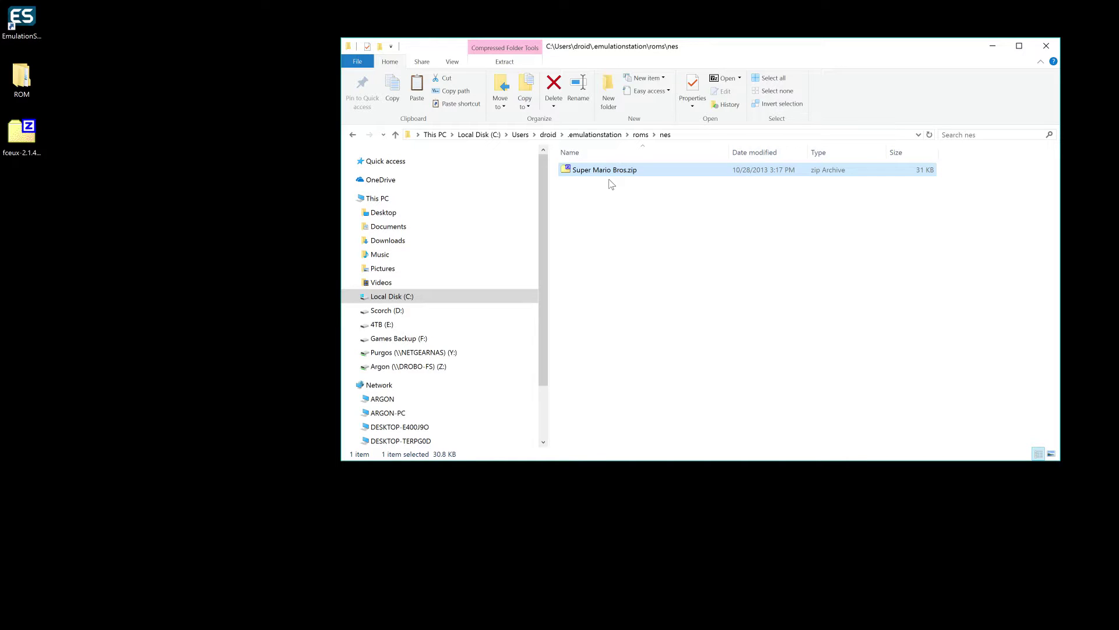
Create a new folder named nes inside the .emulationstation systems folder
left_click(601, 136)
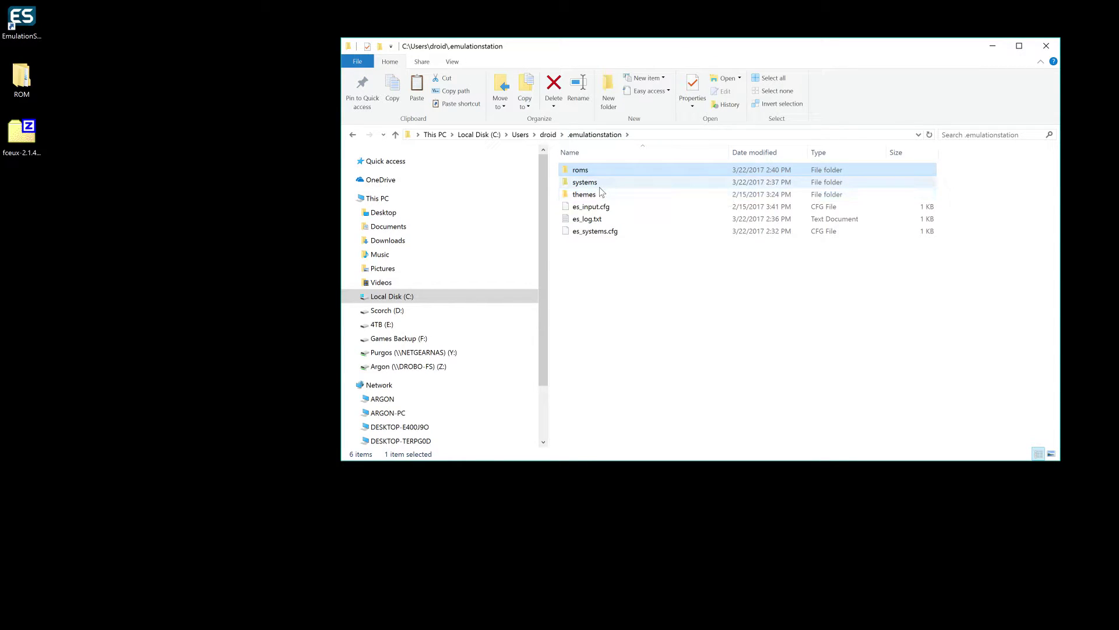
double_click(687, 182)
right_click(604, 206)
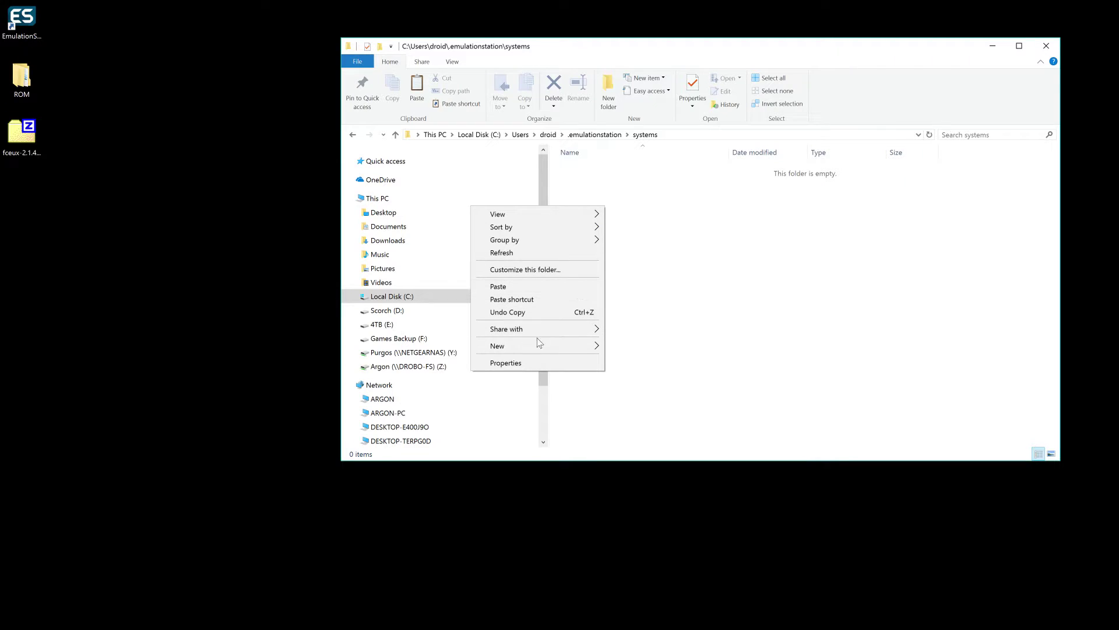
mouse_move(536, 349)
left_click(371, 346)
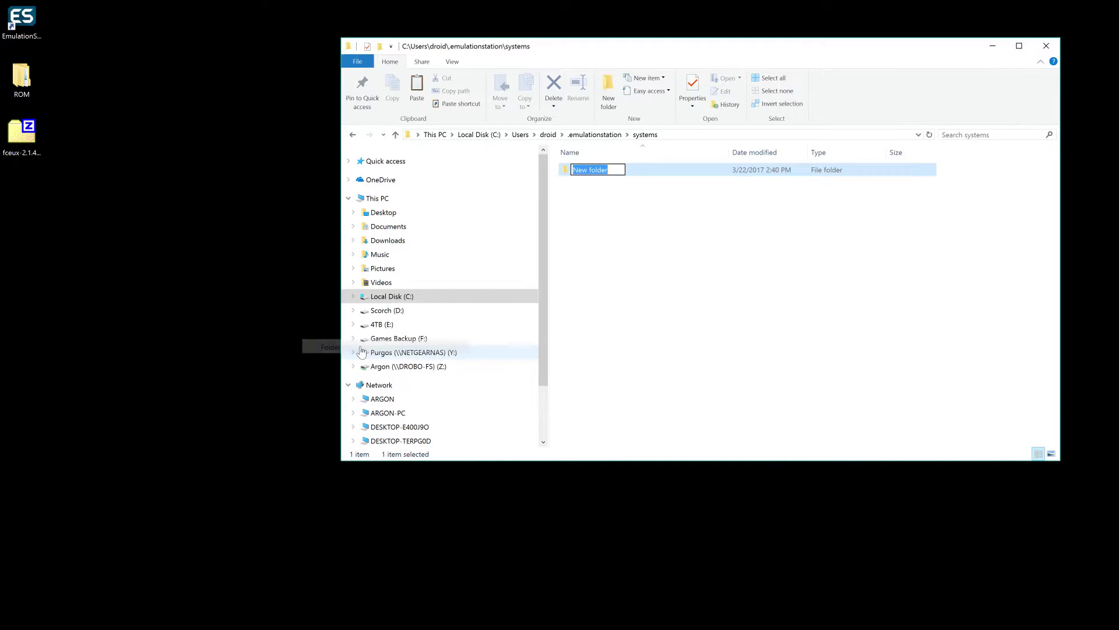
type("nes")
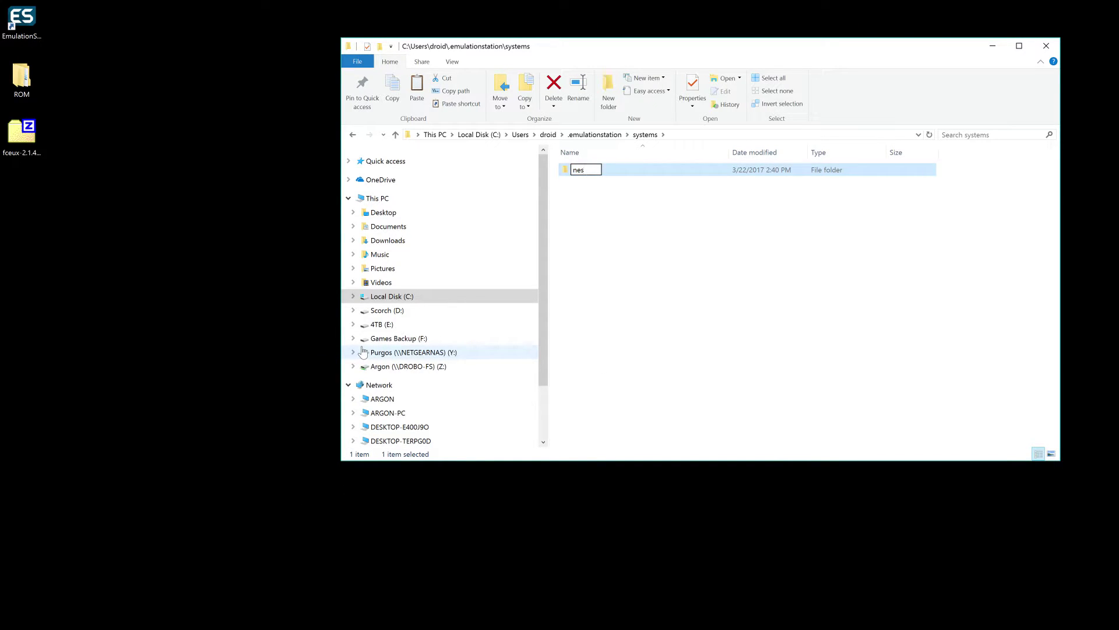
key("Return")
Extract all files of the desktop's FCEUX zip archive into systems\nes and close the archive
key("Return")
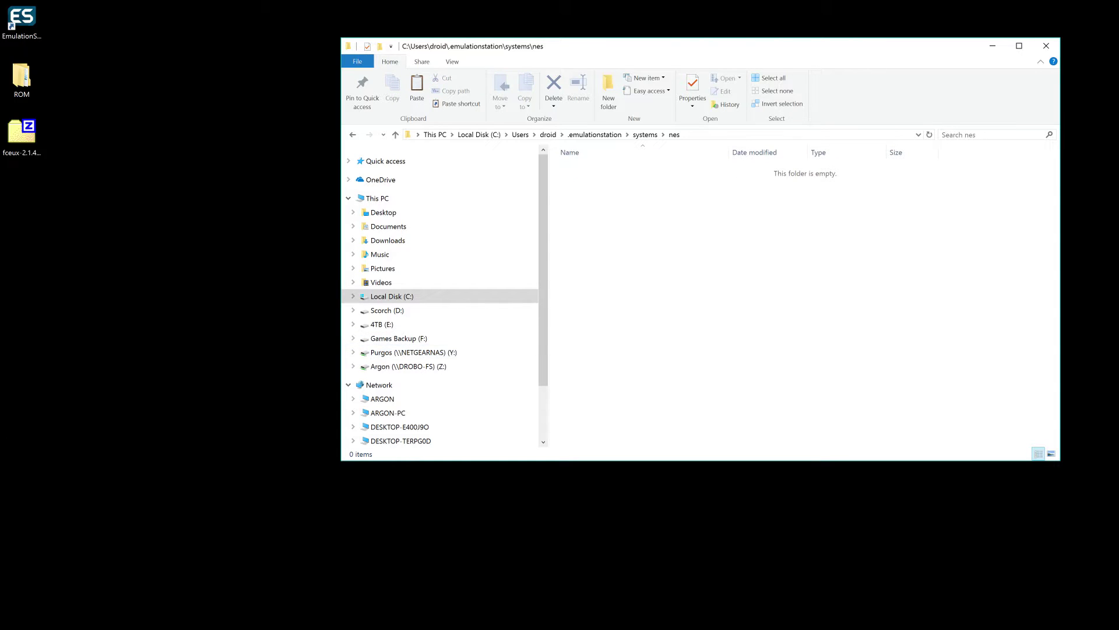
double_click(20, 150)
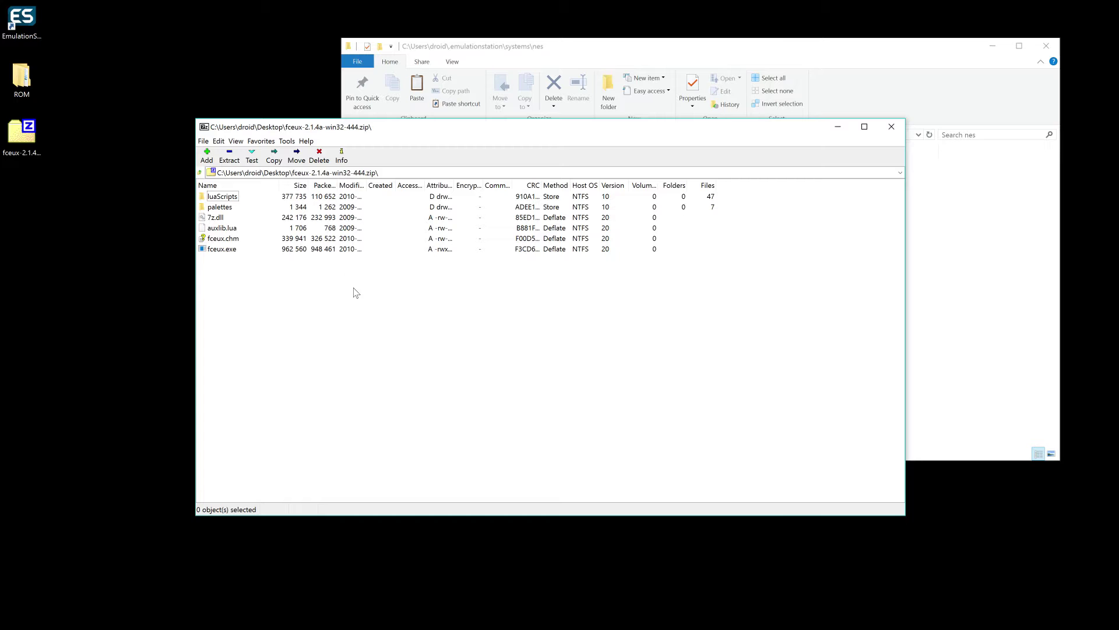
left_click_drag(433, 132, 714, 283)
left_click_drag(551, 453, 695, 244)
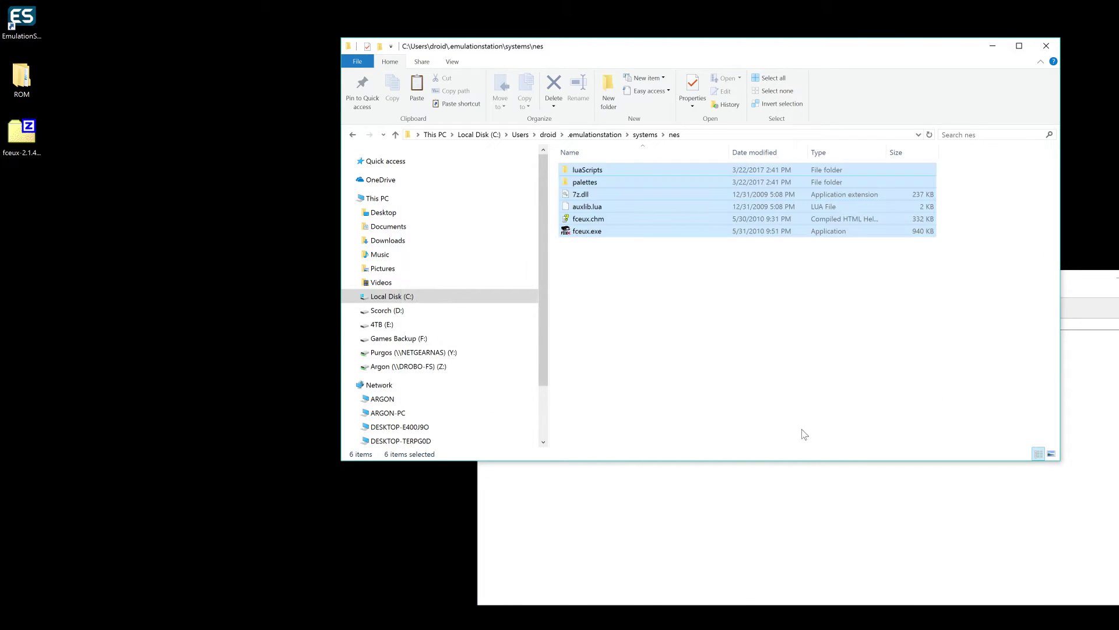
left_click_drag(988, 296, 657, 182)
left_click(865, 176)
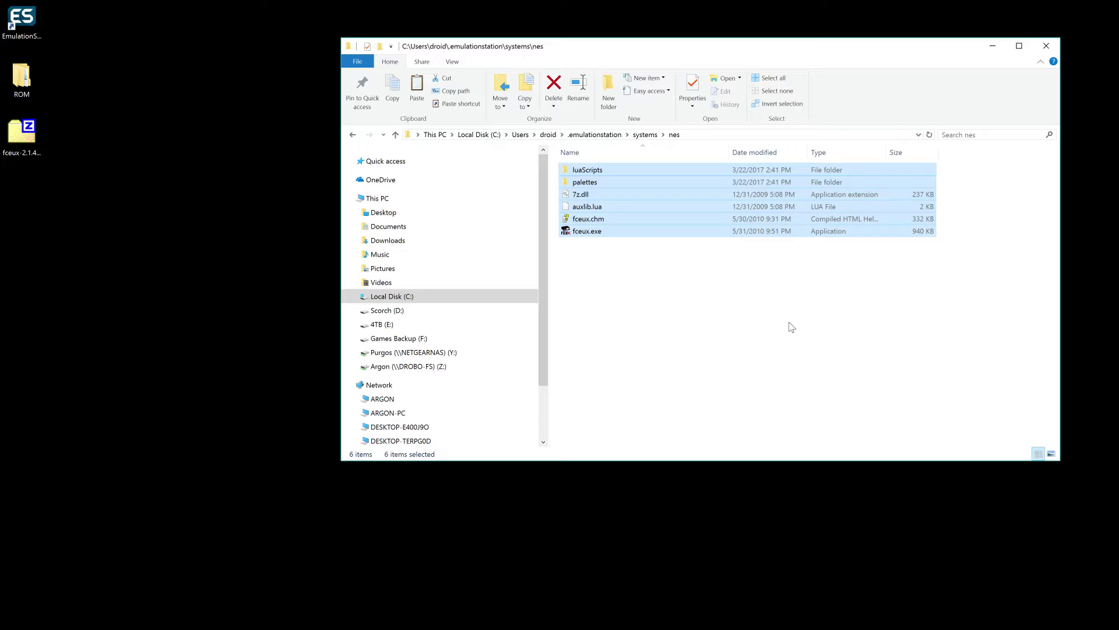
Open es_systems.cfg from the .emulationstation folder in Notepad++ and move the editor window towards the middle of the desktop
left_click(596, 136)
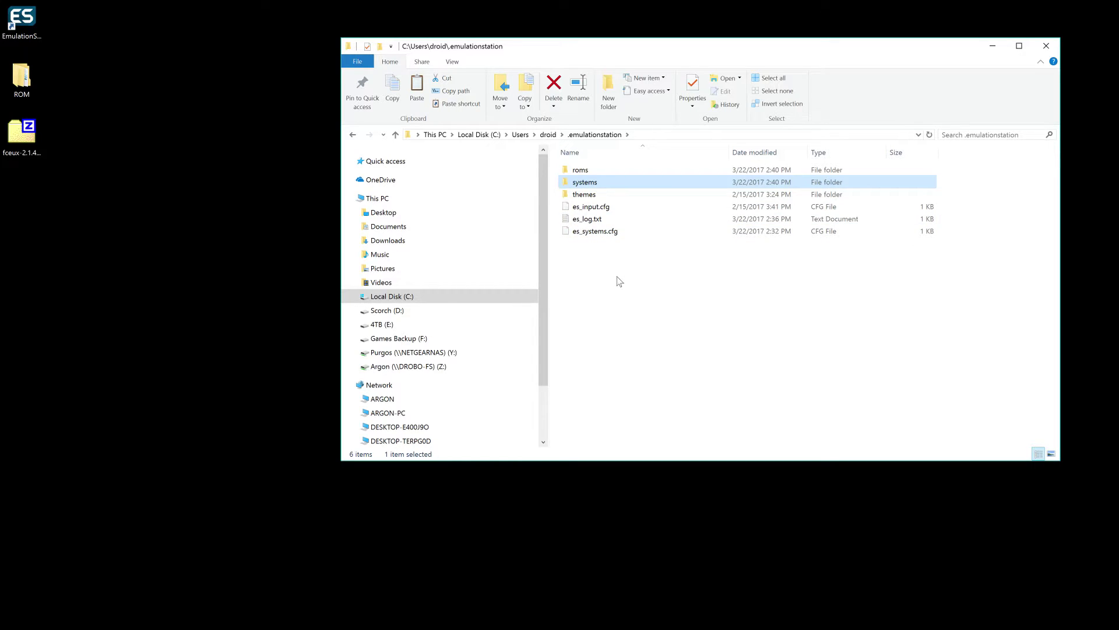
right_click(594, 232)
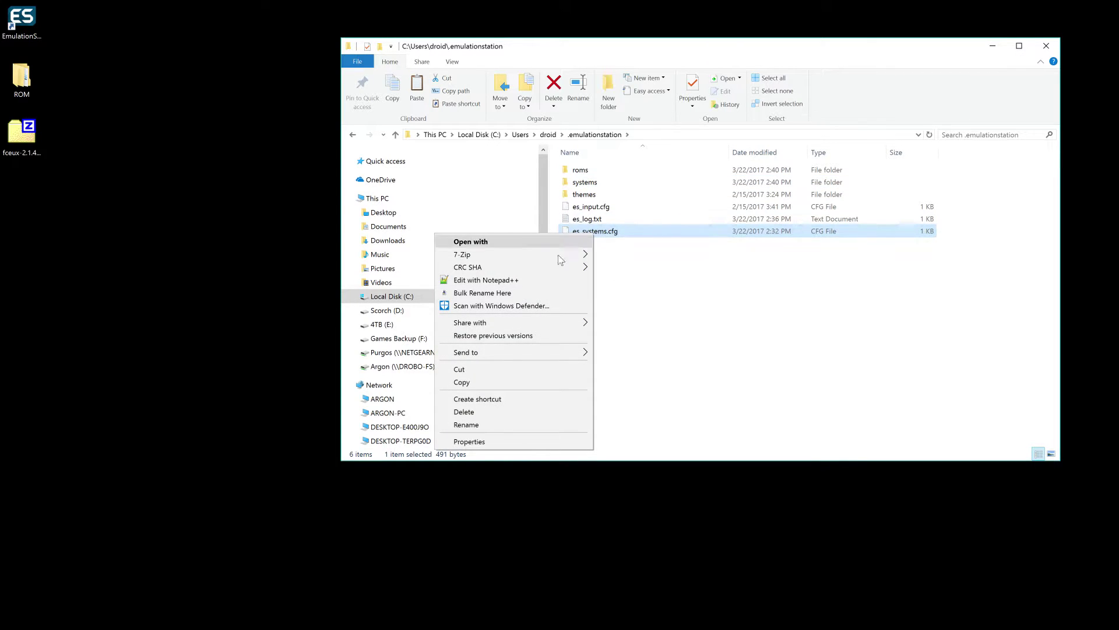
left_click(519, 279)
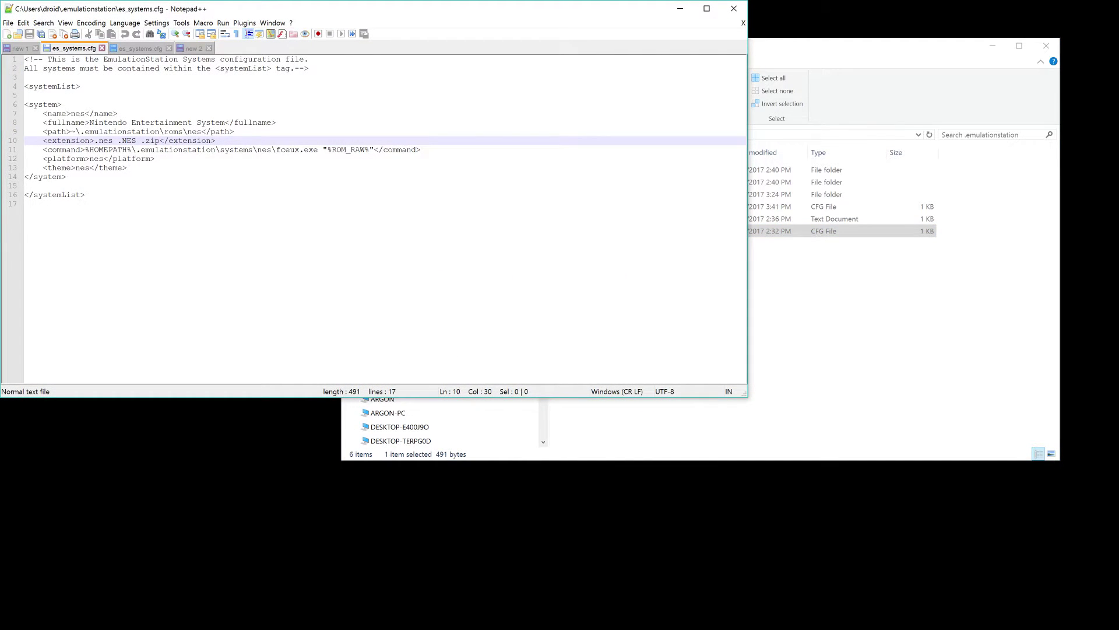
left_click_drag(412, 8, 681, 103)
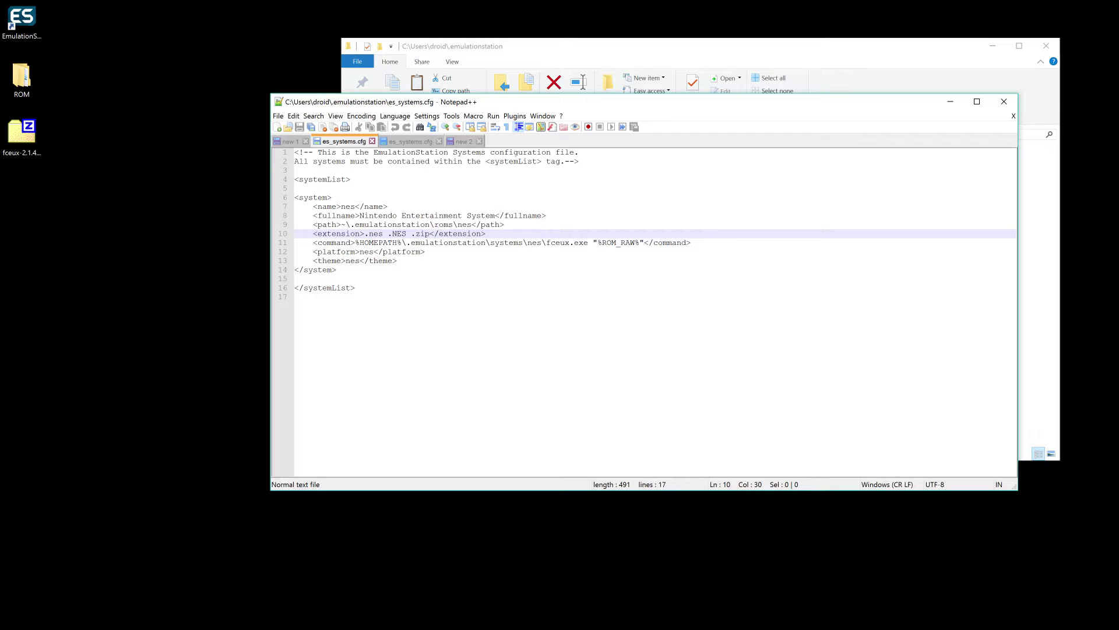
Compare the nes system's command path in es_systems.cfg with the systems folder, and close the editor
left_click(518, 243)
left_click(650, 54)
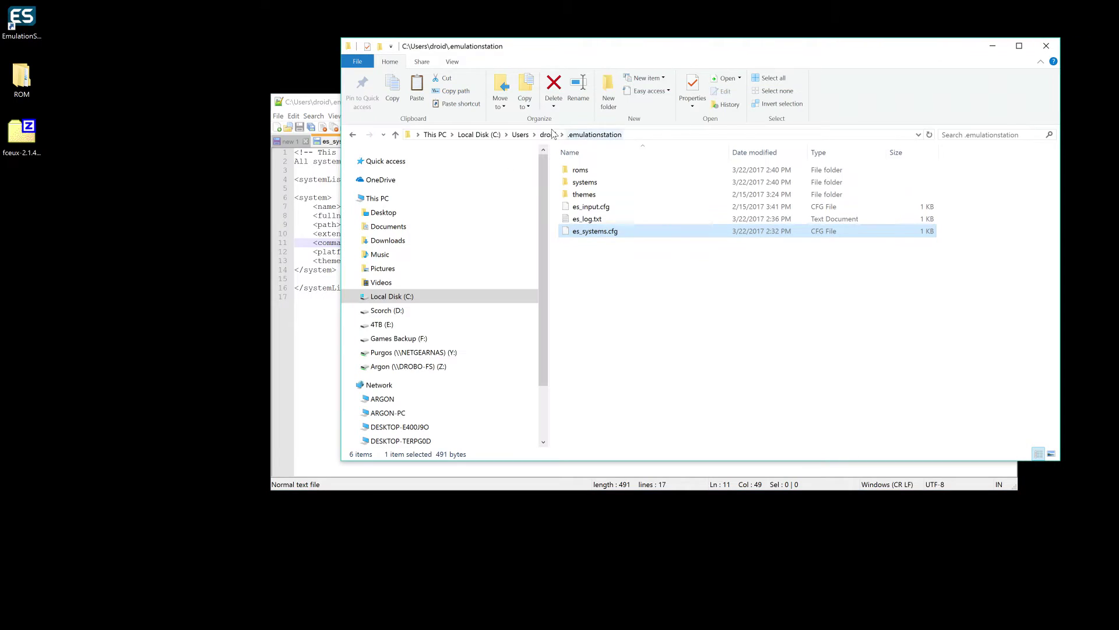
left_click(588, 182)
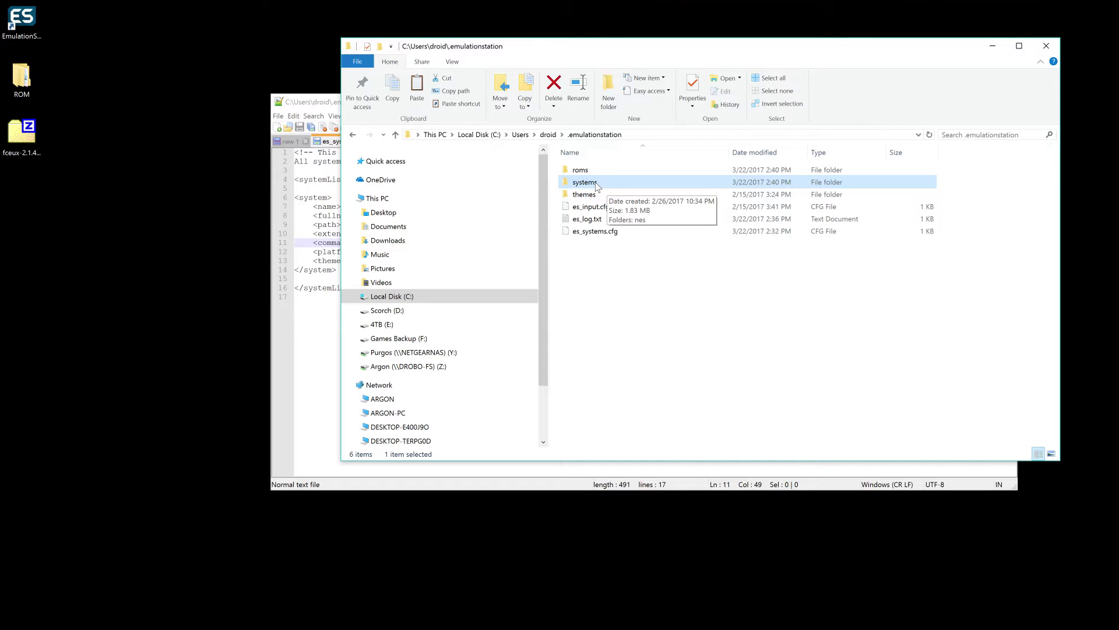
left_click(317, 326)
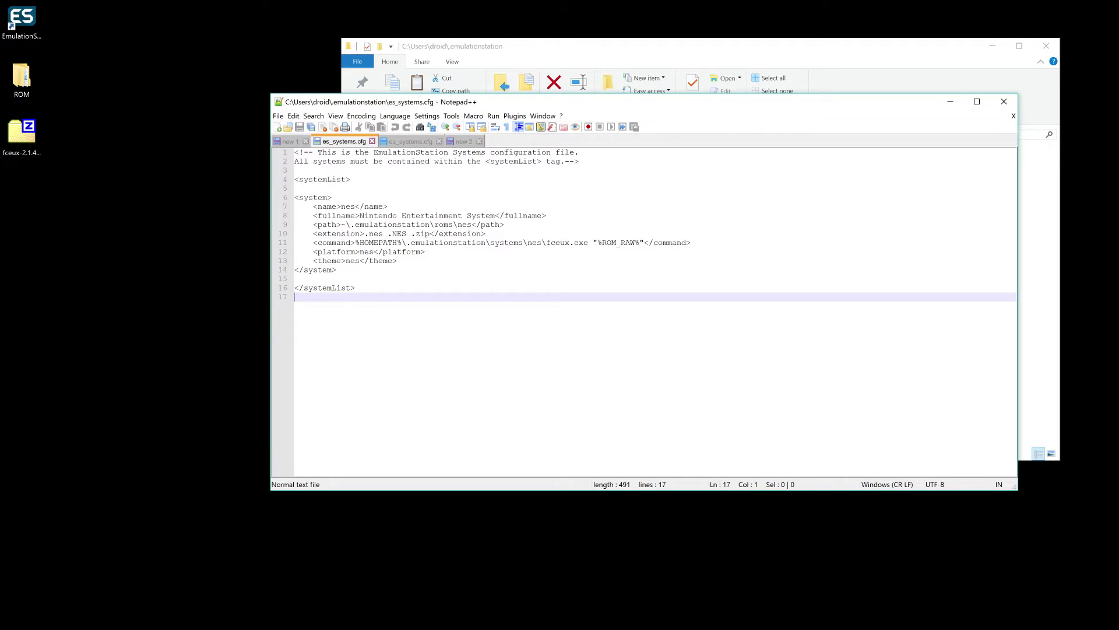
left_click(1004, 102)
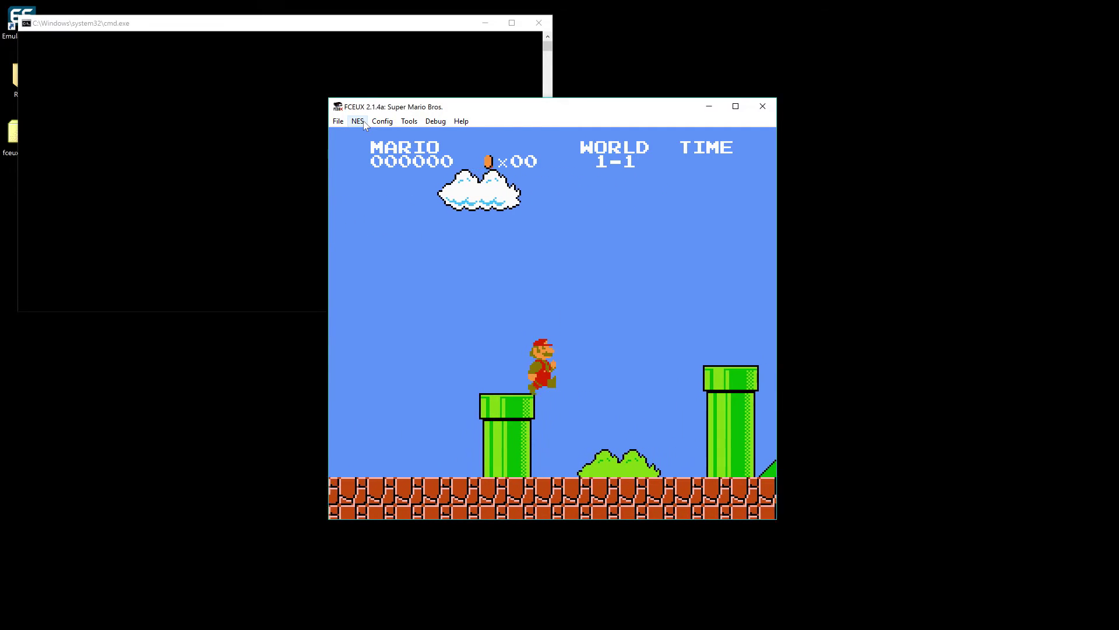
Reposition the FCEUX game window nearer the desktop's upper-left corner and enlarge it
left_click_drag(364, 107, 233, 50)
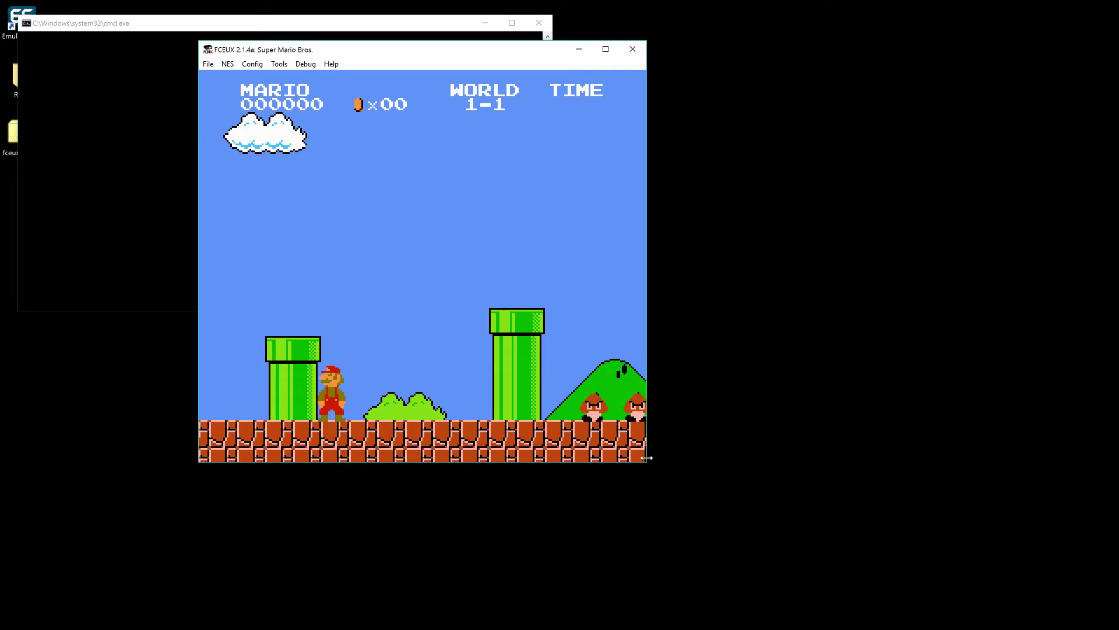
left_click_drag(647, 463, 798, 563)
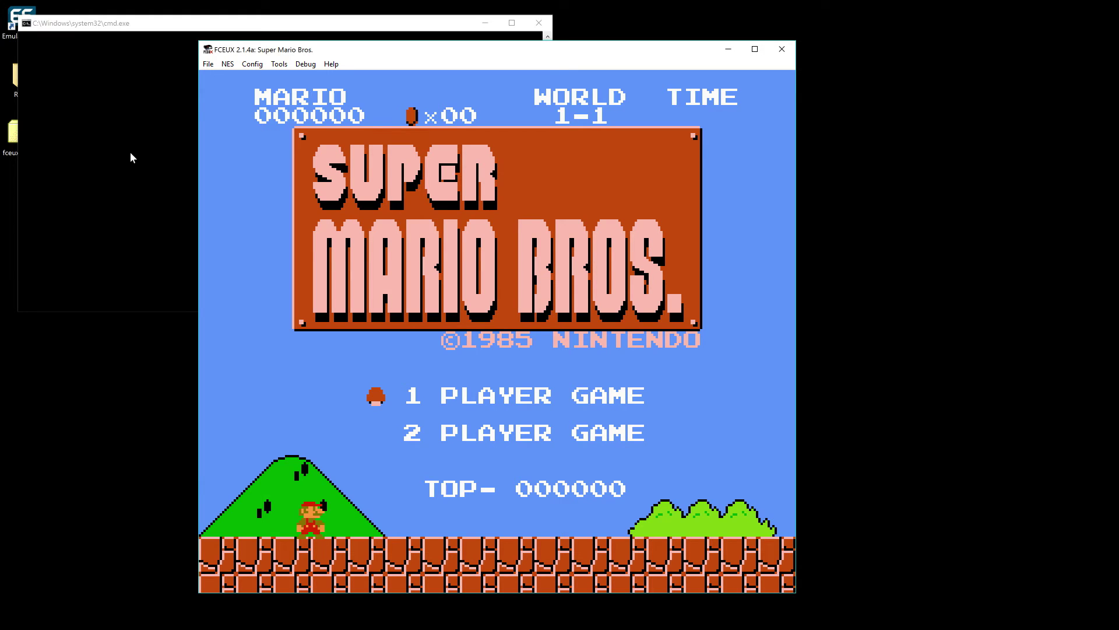
Review the controller port assignments in FCEUX's input configuration, and close it without changes
left_click(247, 64)
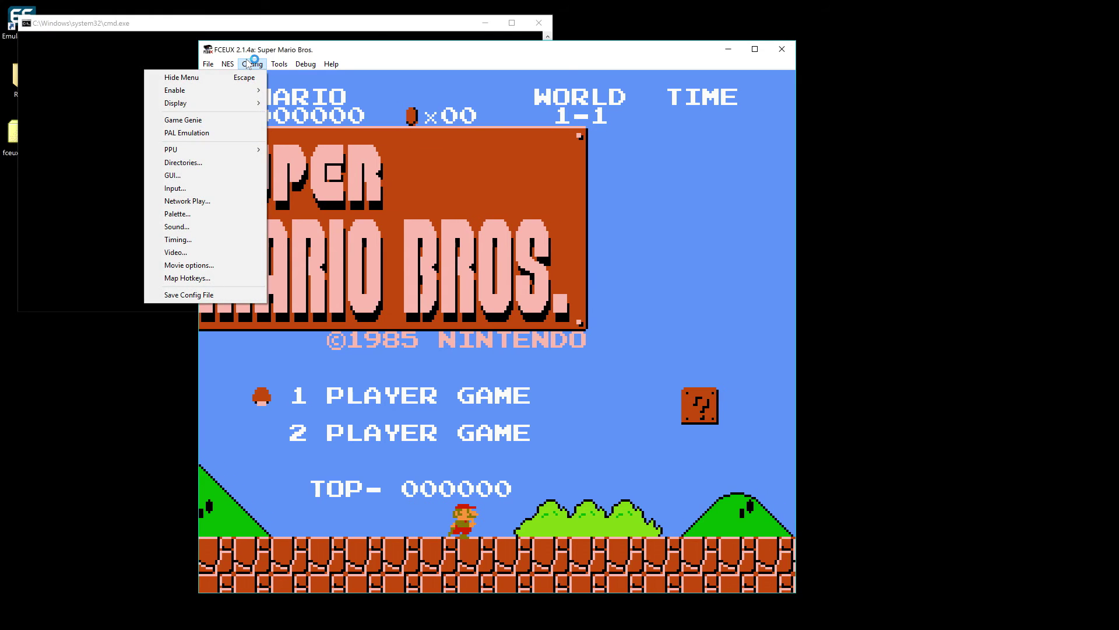
left_click(209, 188)
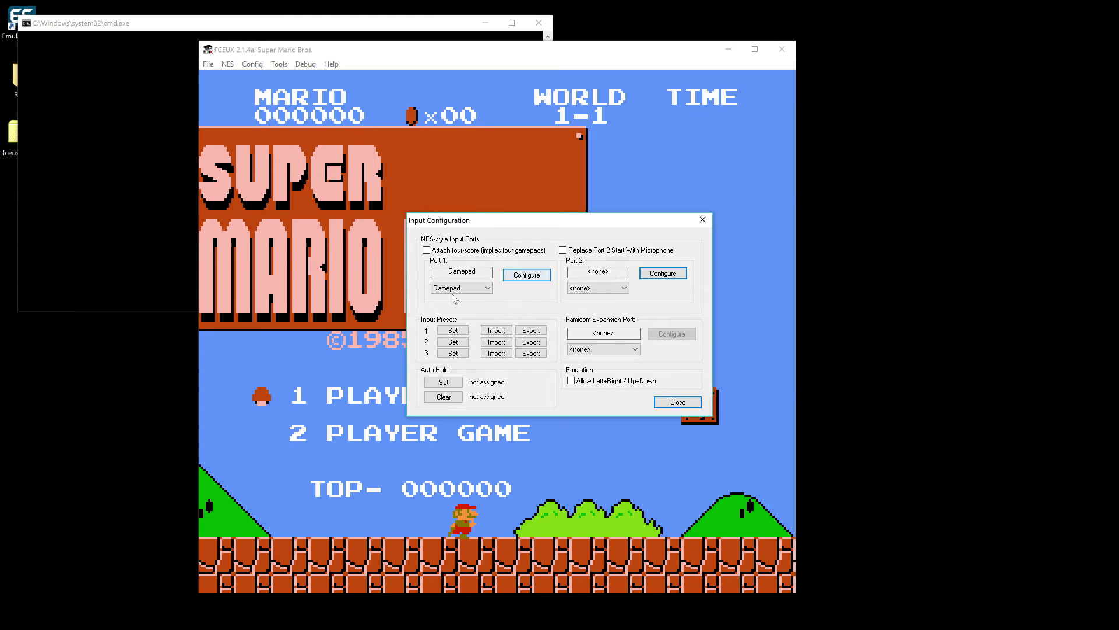
left_click(677, 403)
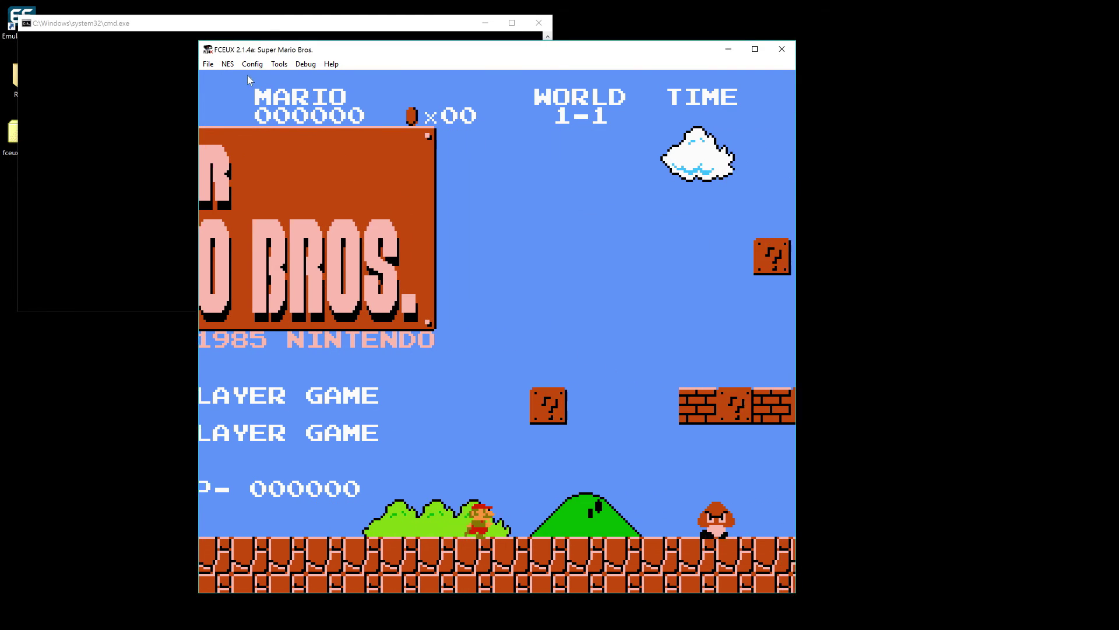
Open FCEUX's video configuration
left_click(227, 64)
mouse_move(252, 66)
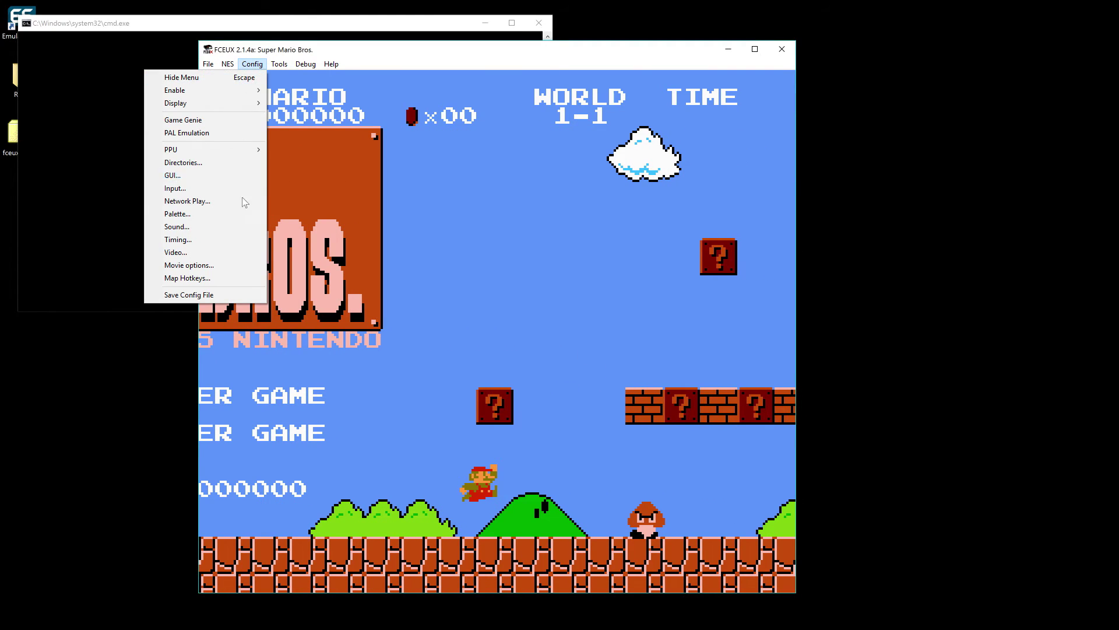
left_click(234, 249)
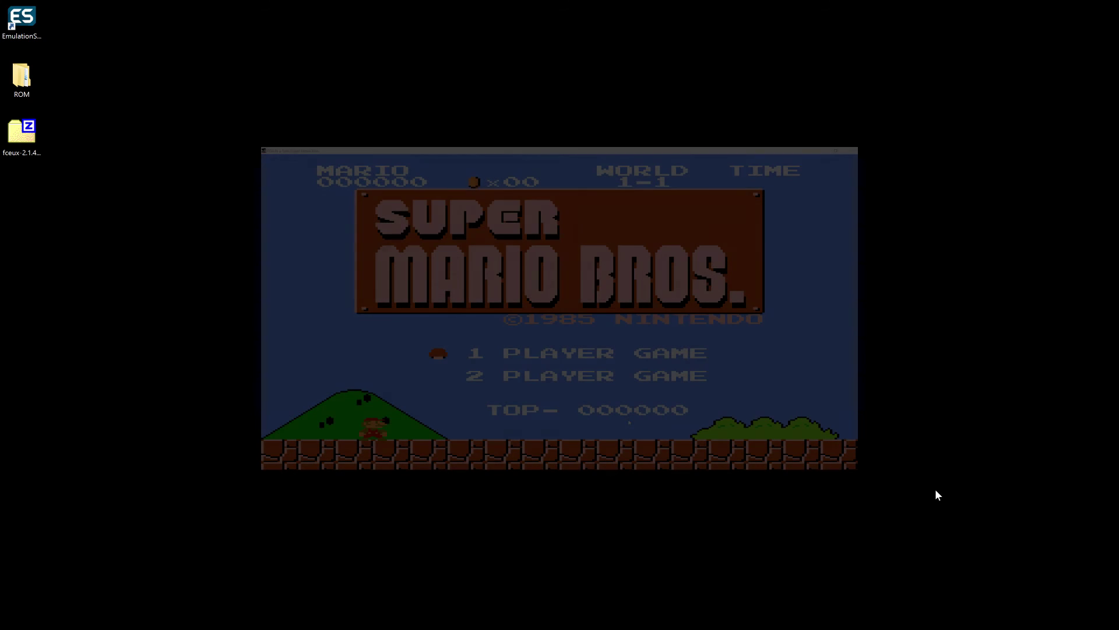
Start a one-player Super Mario Bros. game and run Mario to the right through World 1-1, jumping past the first pipe
key("s")
key("Return")
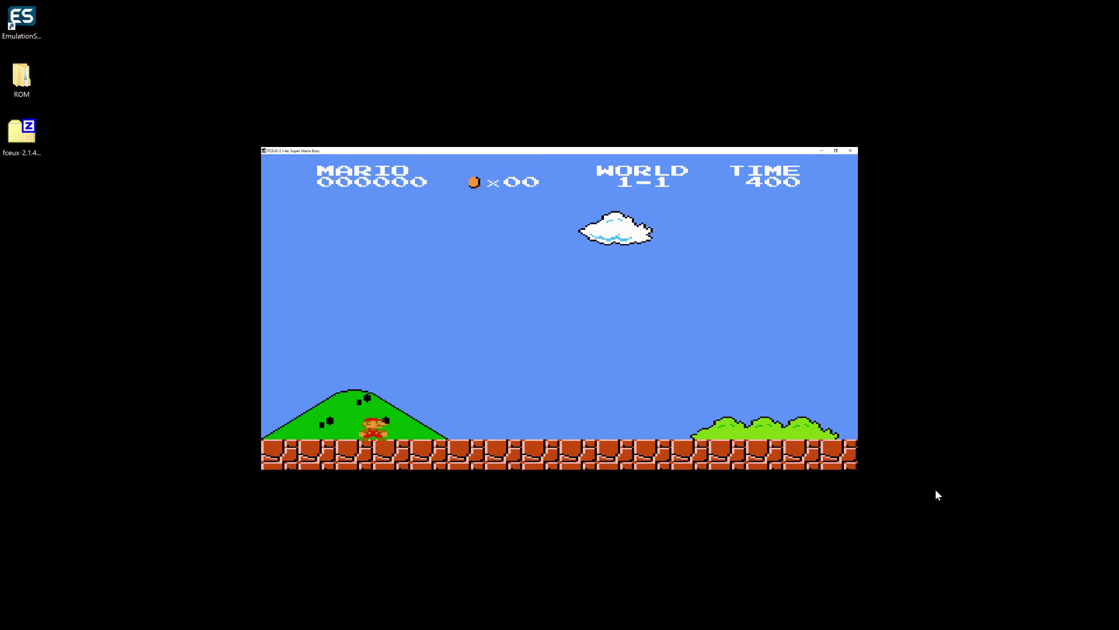
key("Right")
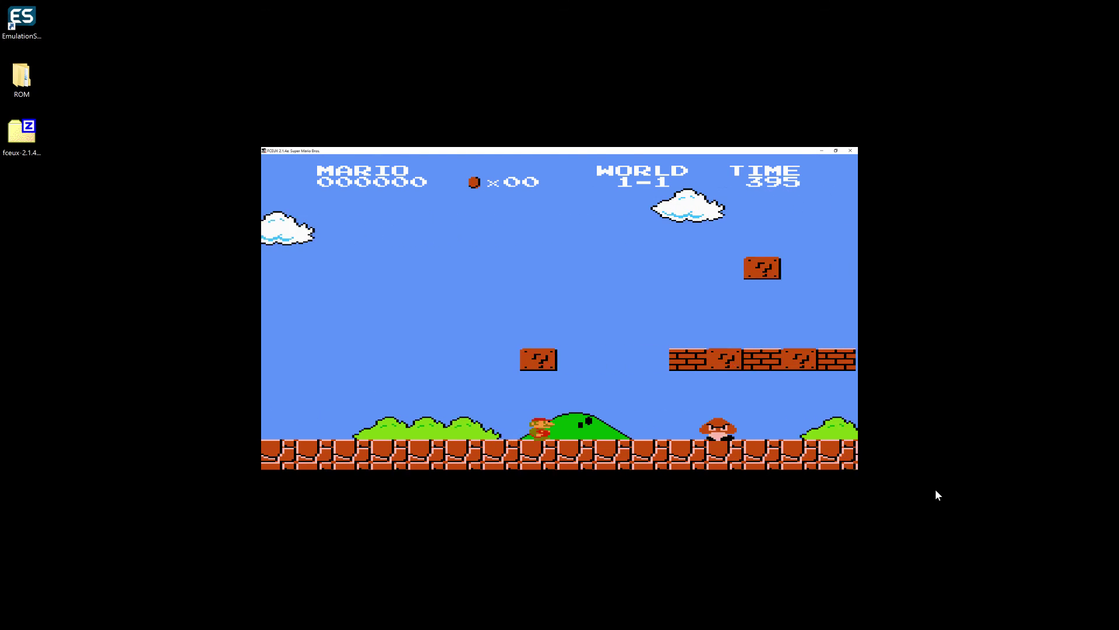
key("f")
key("f")
key("f")
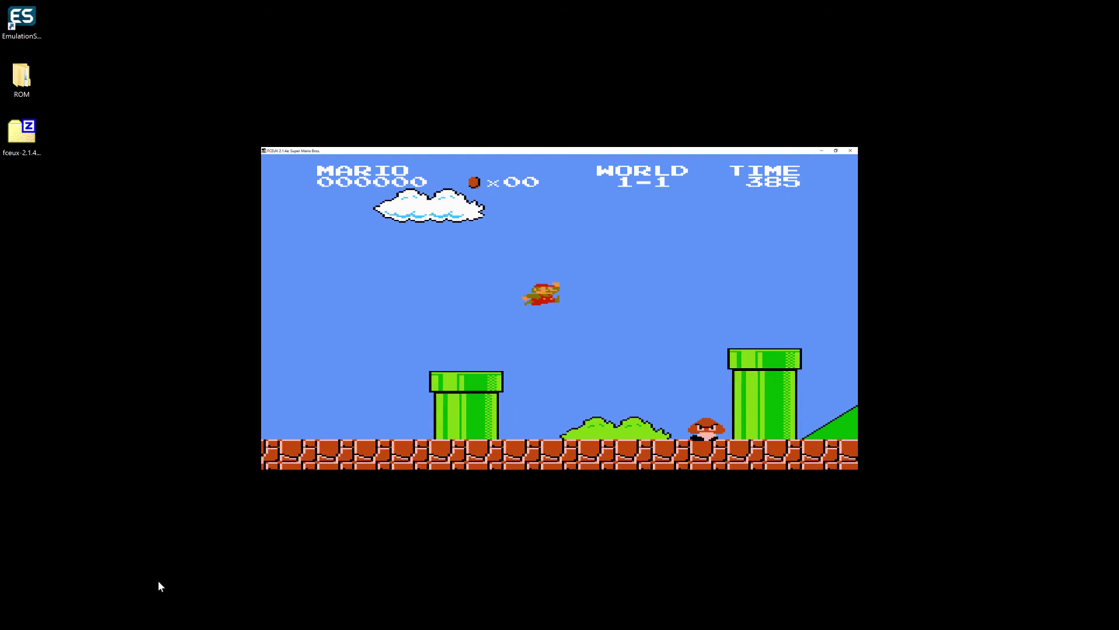